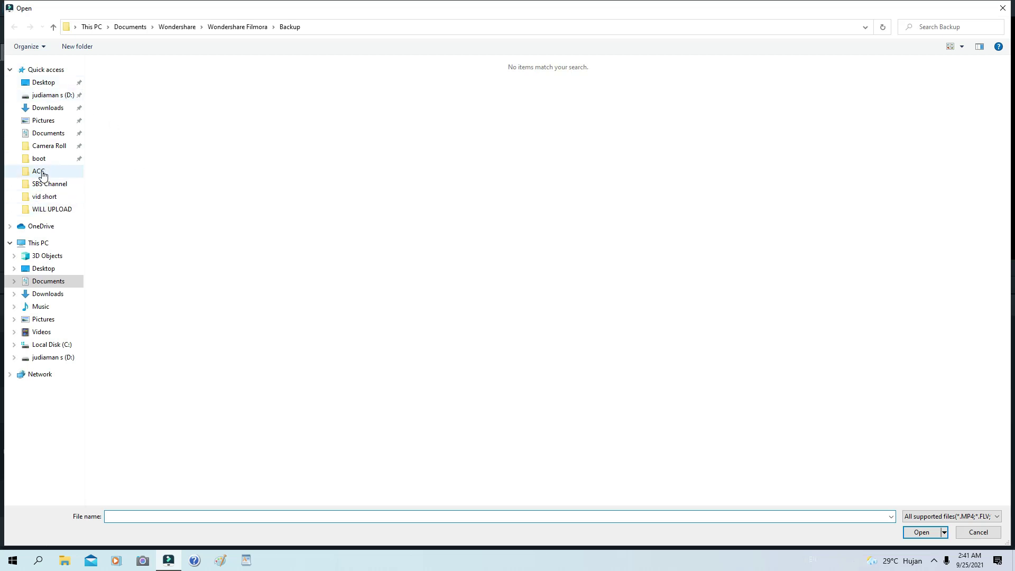
- Import the videoplayback (7) clip from the Music folder into the project media
{"action": "left_click", "coordinate": [41, 306]}
{"action": "left_click", "coordinate": [335, 449]}
{"action": "double_click", "coordinate": [335, 449]}
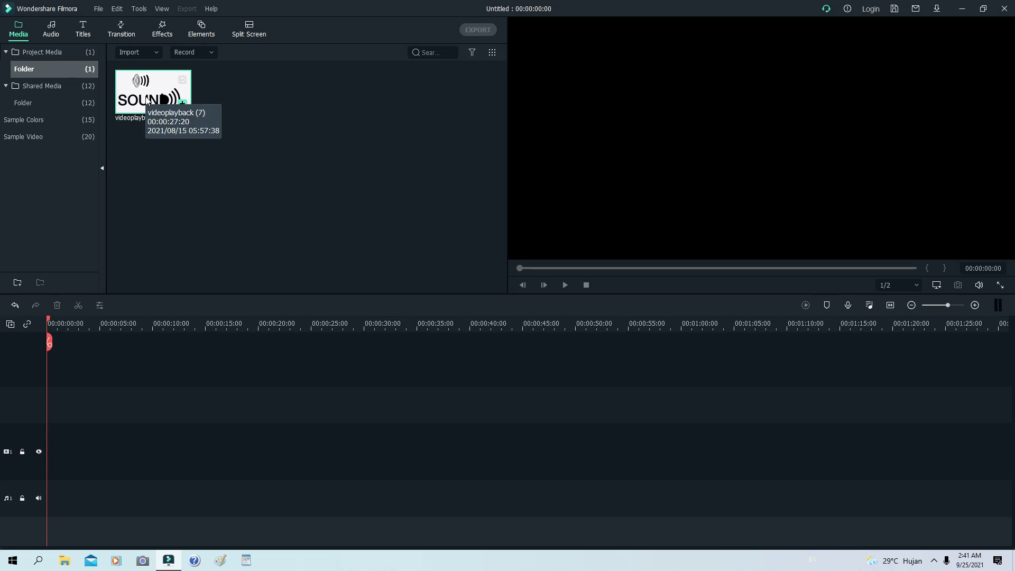
- Play the imported videoplayback (7) clip and slightly lower the system speaker volume
{"action": "double_click", "coordinate": [148, 100]}
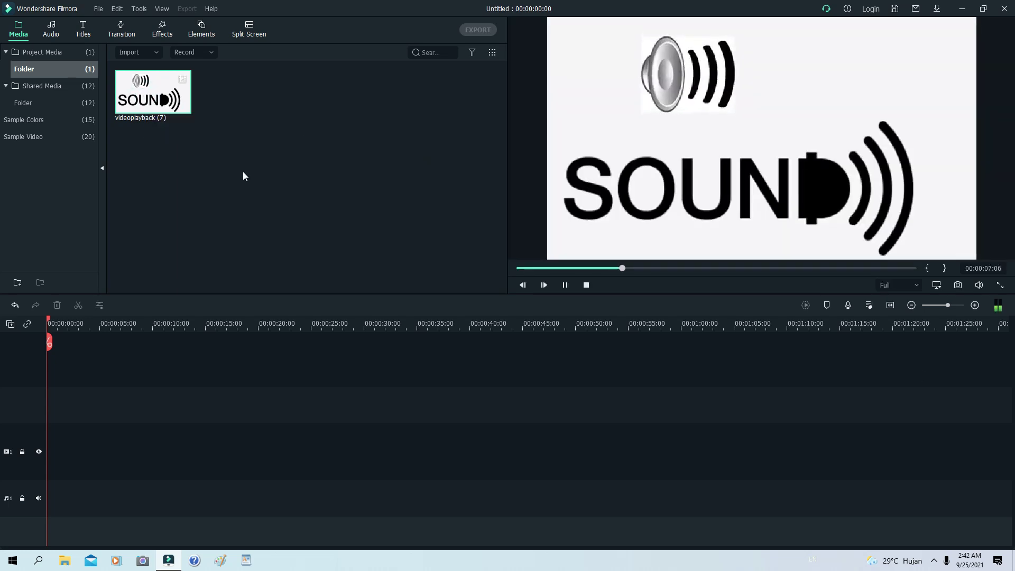
{"action": "left_click", "coordinate": [933, 561]}
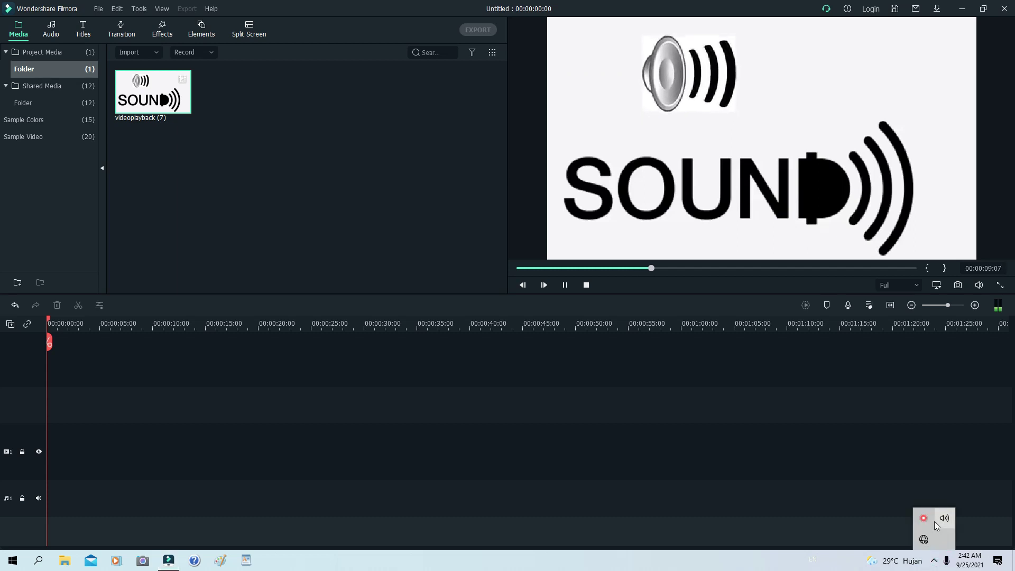
{"action": "left_click", "coordinate": [944, 519]}
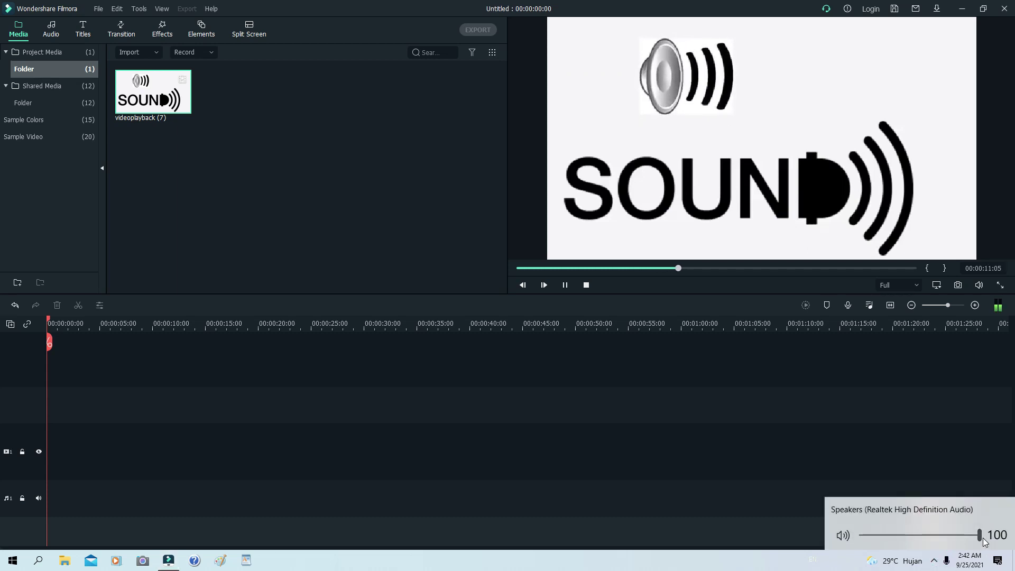
{"action": "left_click_drag", "start_coordinate": [982, 537], "coordinate": [960, 536]}
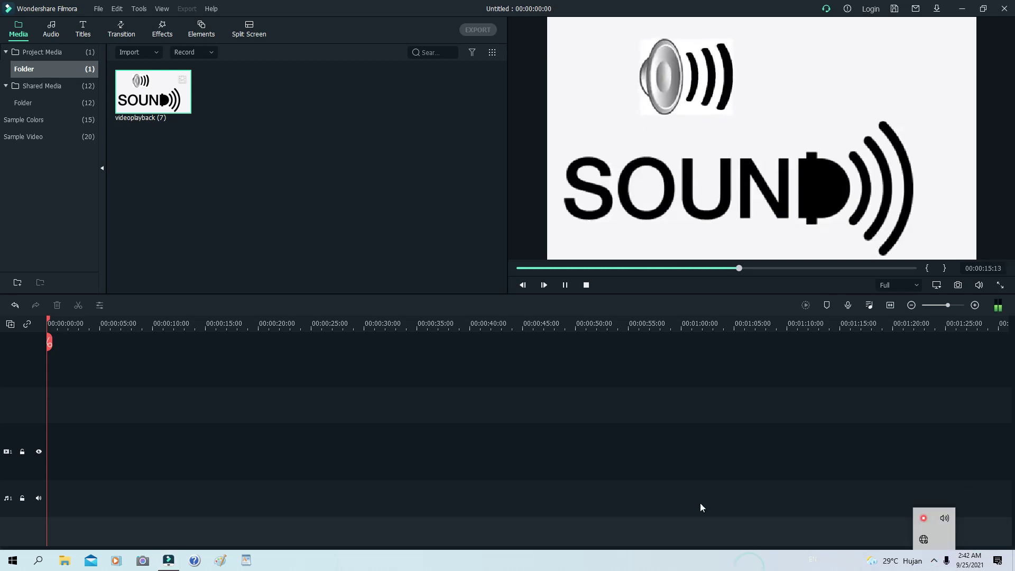
- Place the sample video Travel 04 at the start of the first video track
{"action": "left_click", "coordinate": [83, 29]}
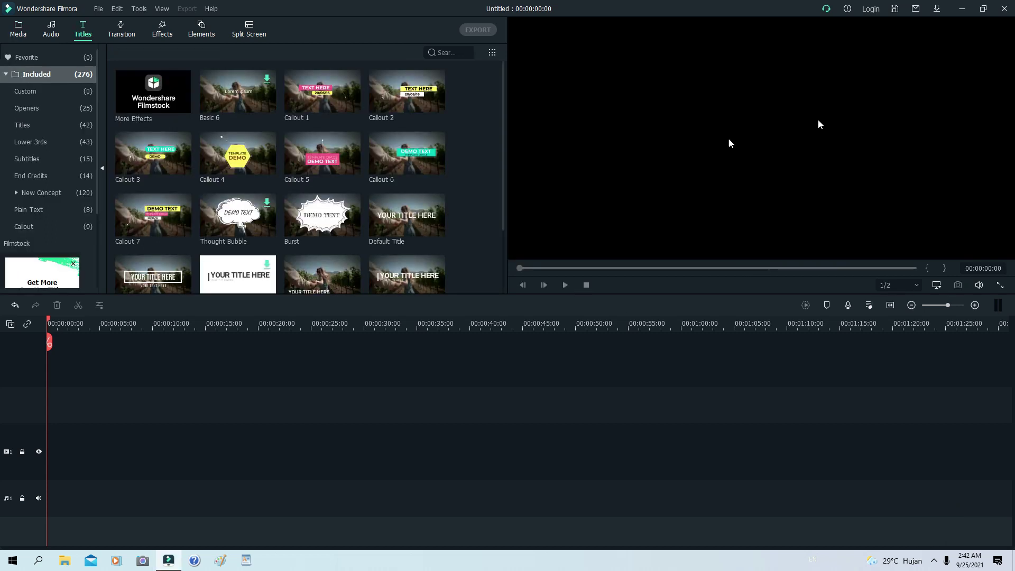
{"action": "left_click", "coordinate": [23, 34]}
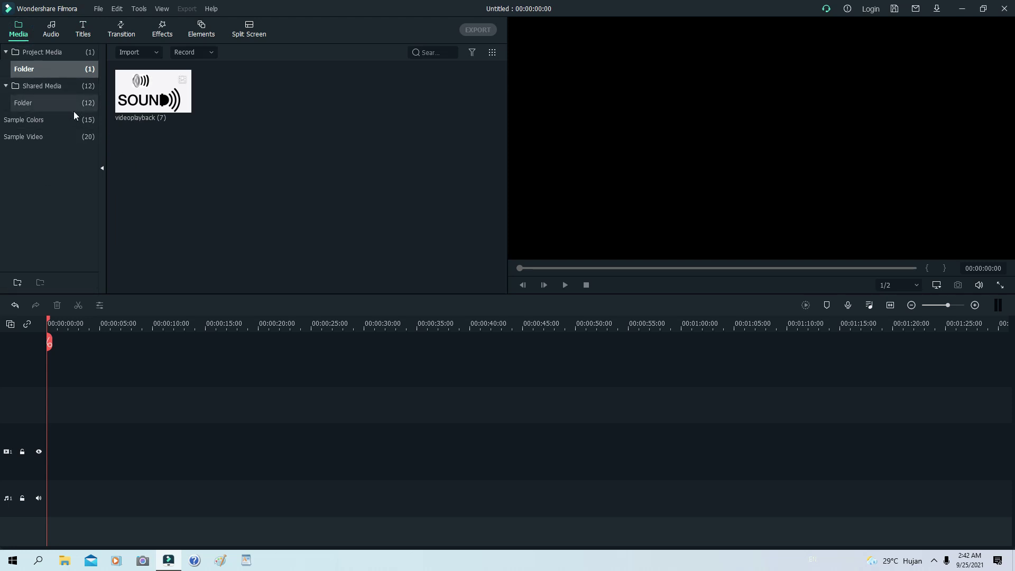
{"action": "left_click", "coordinate": [18, 138]}
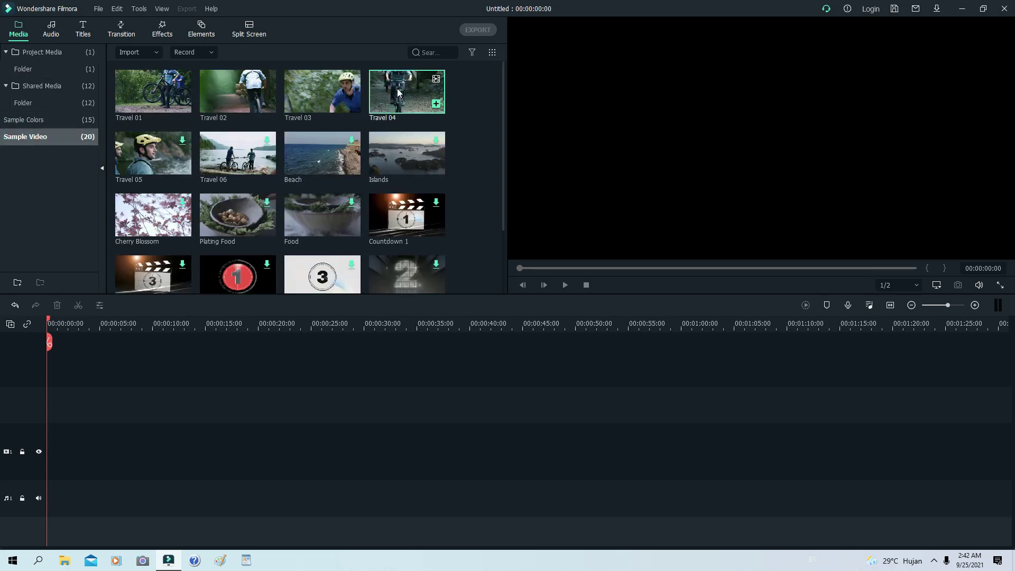
{"action": "left_click_drag", "start_coordinate": [402, 87], "coordinate": [55, 469]}
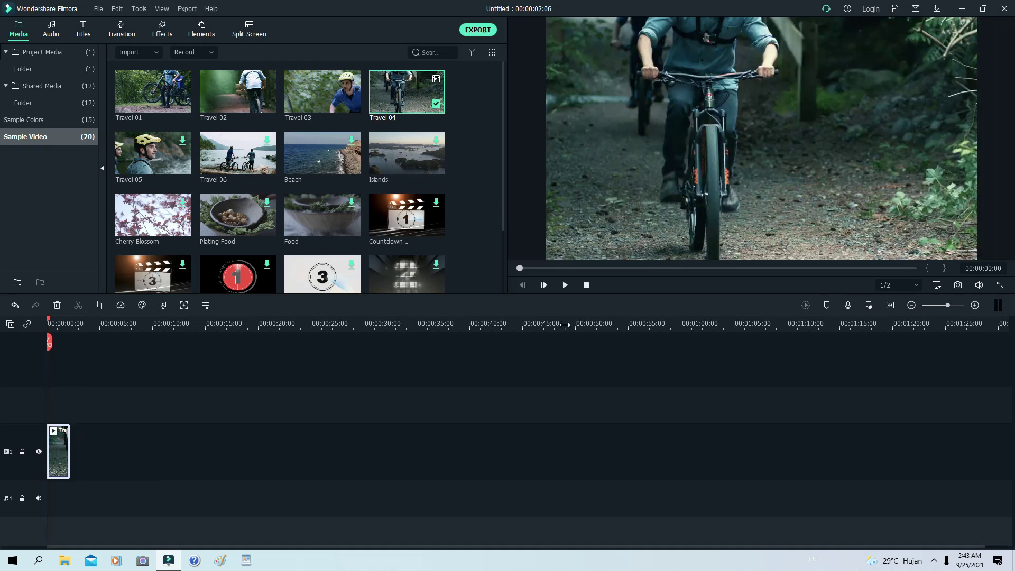
- Play back Travel 04 and append the sample clips Travel 01, Travel 02 and Travel 03 on the same track
{"action": "left_click", "coordinate": [564, 285]}
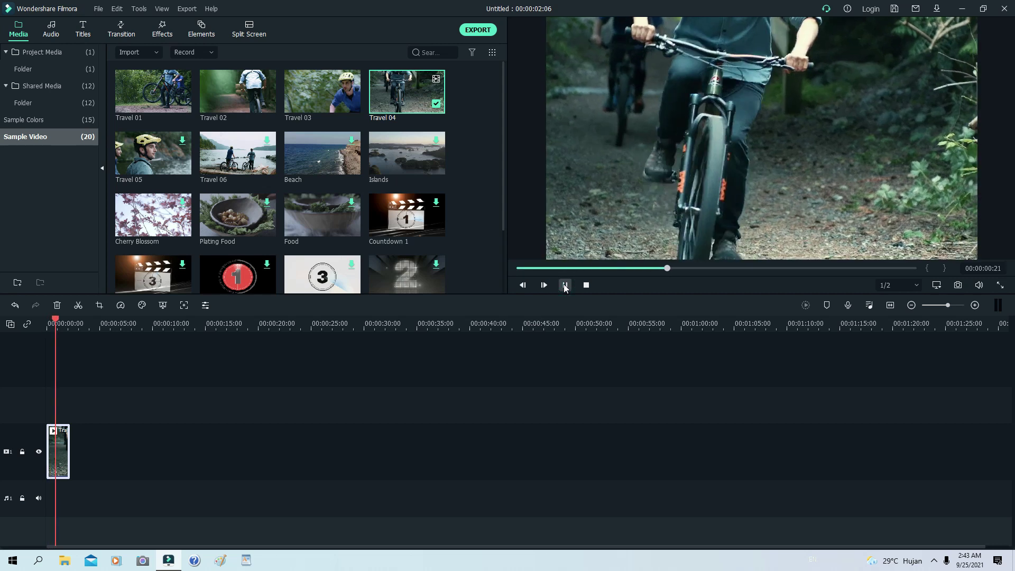
{"action": "left_click", "coordinate": [564, 285]}
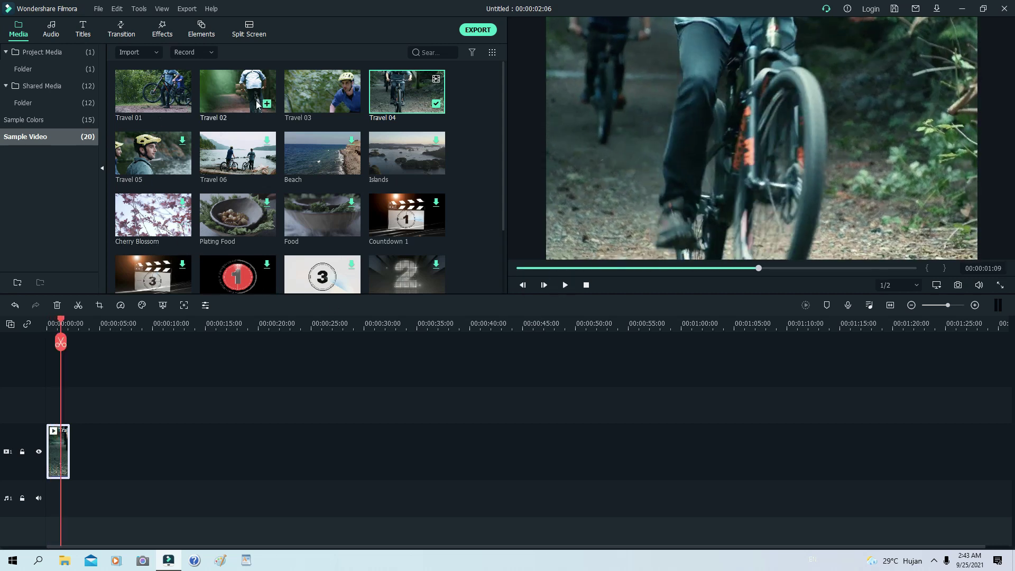
{"action": "left_click_drag", "start_coordinate": [144, 85], "coordinate": [77, 449]}
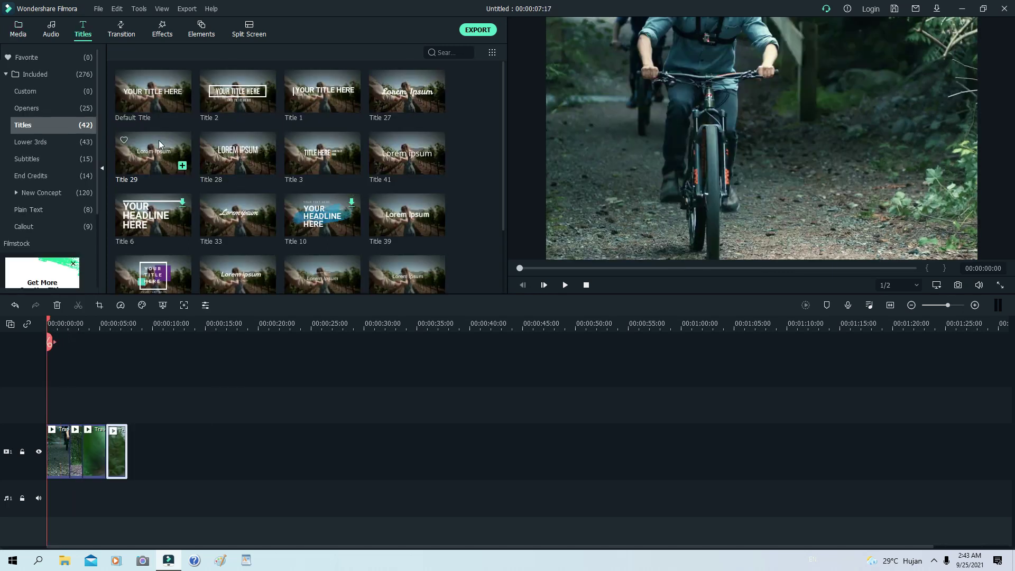
- Add the Title 29 preset at the start of the track above the video clips and preview it
{"action": "left_click_drag", "start_coordinate": [159, 141], "coordinate": [27, 405]}
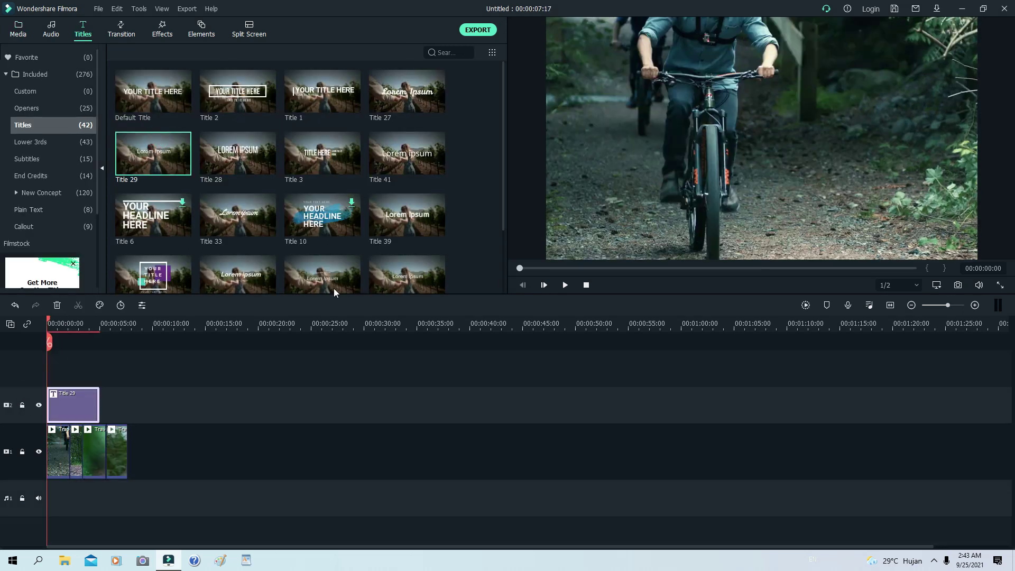
{"action": "left_click", "coordinate": [565, 285]}
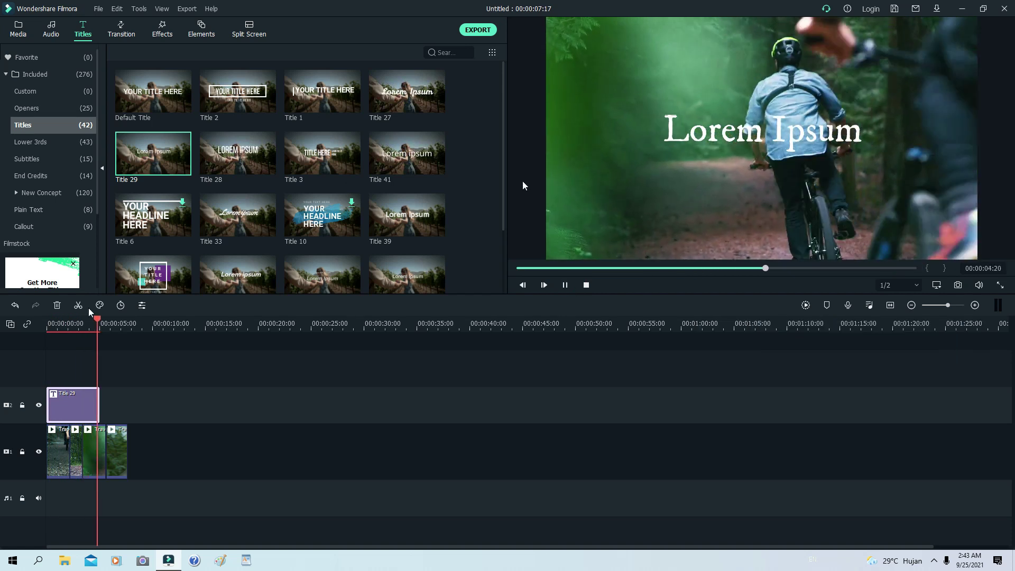
{"action": "left_click", "coordinate": [566, 285]}
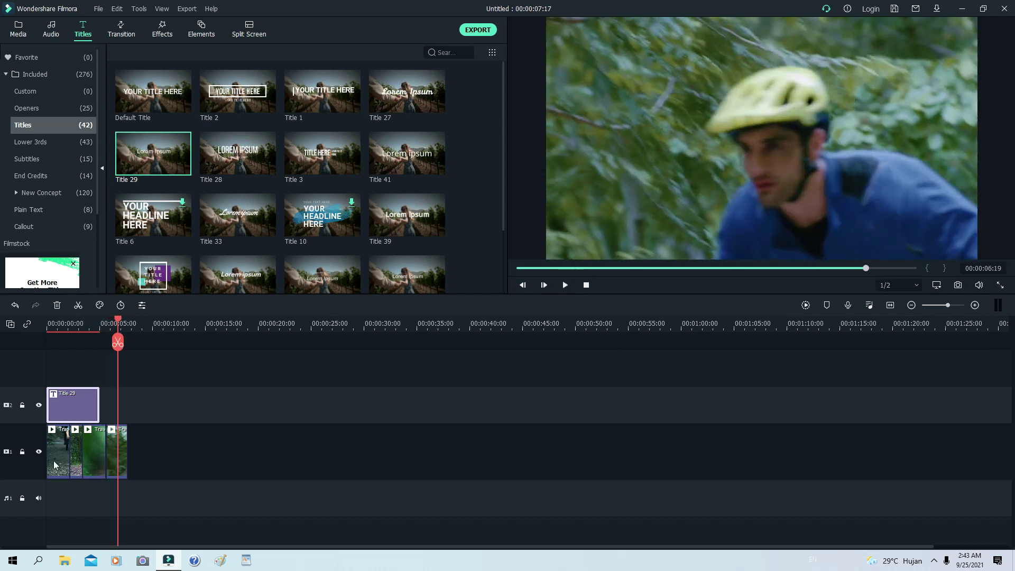
- Replace the placeholder text of the Title 29 clip with "Computer is data processing device"
{"action": "double_click", "coordinate": [79, 399]}
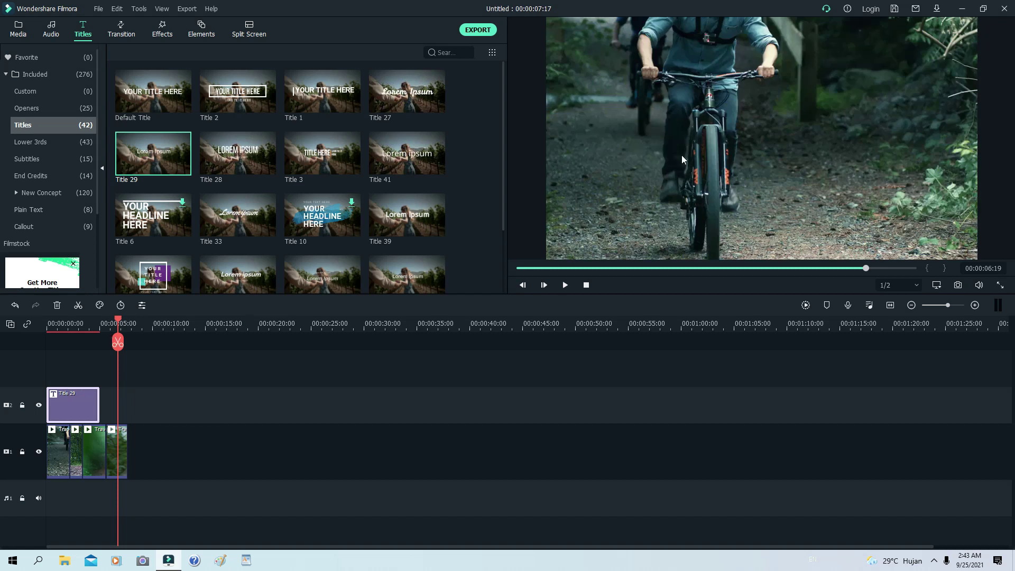
{"action": "triple_click", "coordinate": [267, 104]}
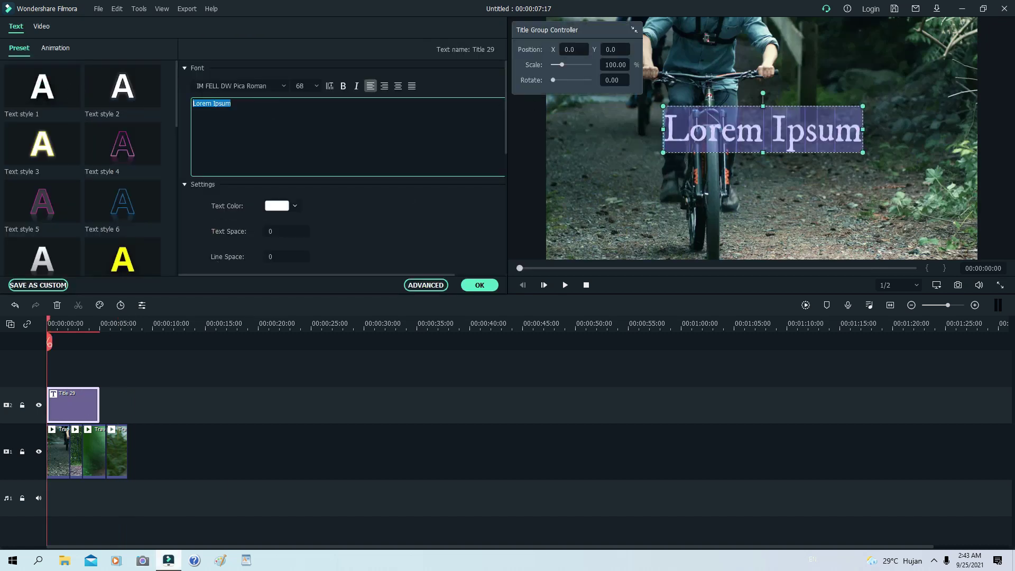
{"action": "mouse_move", "coordinate": [168, 560]}
{"action": "type", "text": "C"}
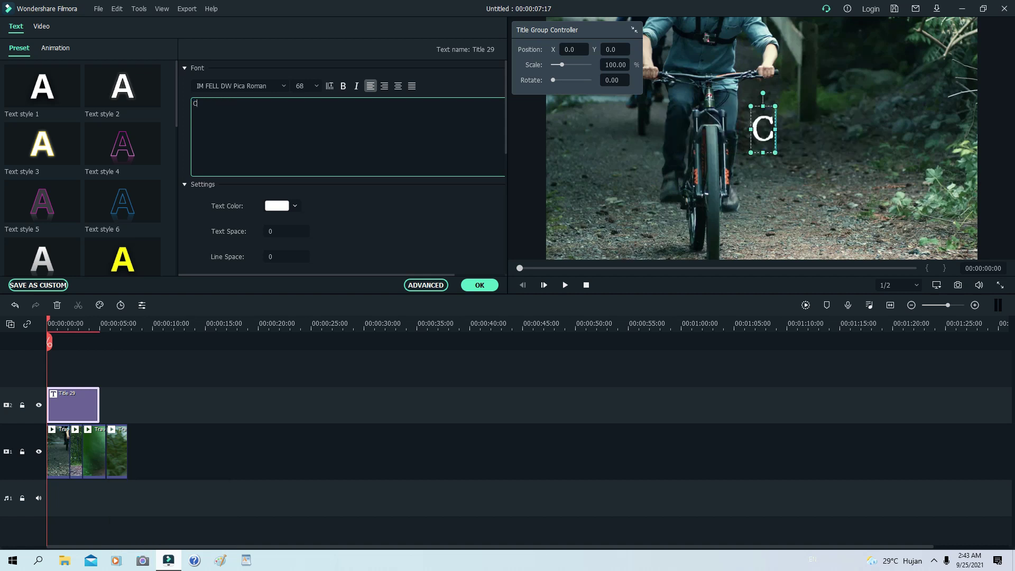
{"action": "type", "text": "omputer"}
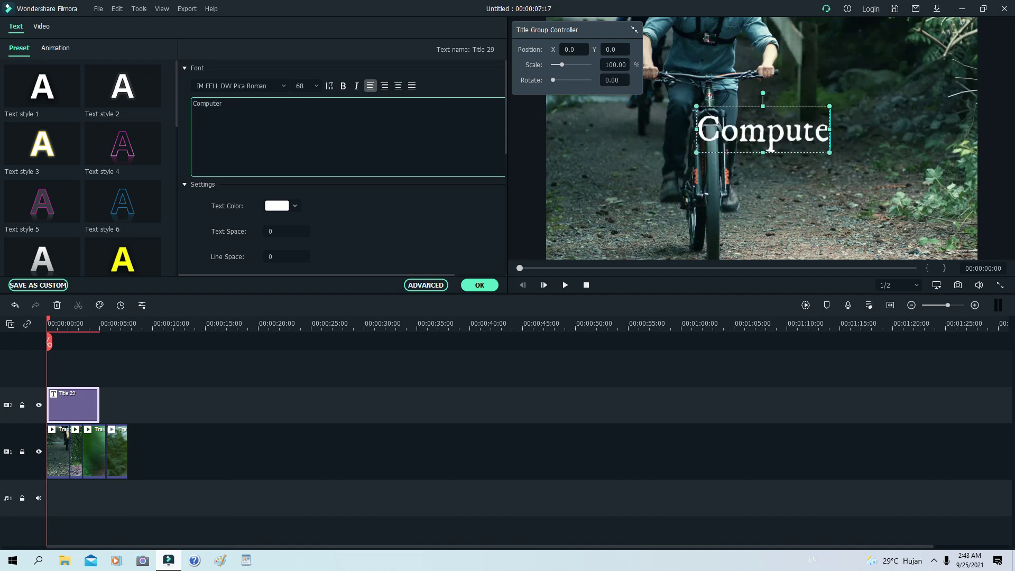
{"action": "type", "text": " is da"}
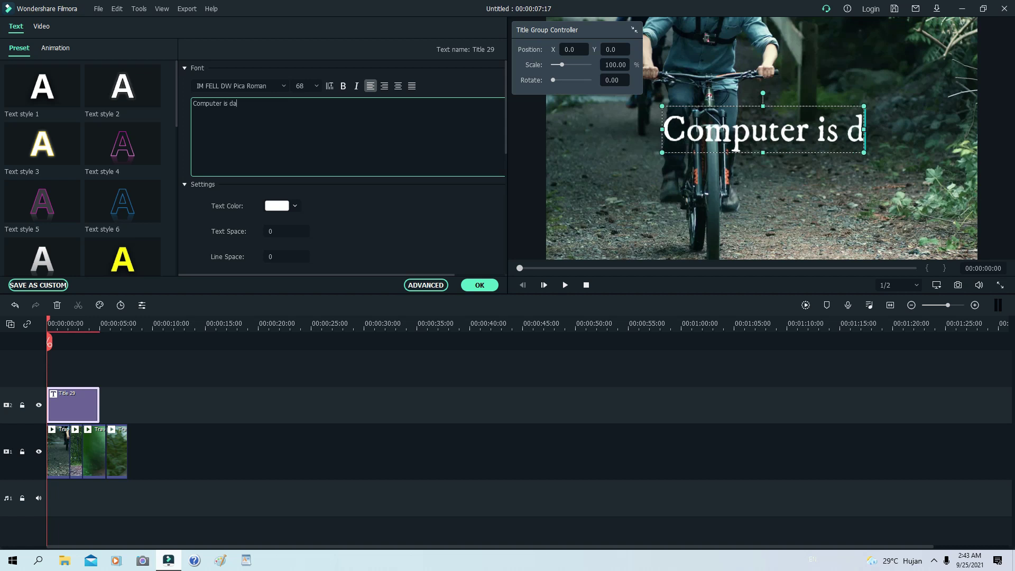
{"action": "type", "text": "ta proc"}
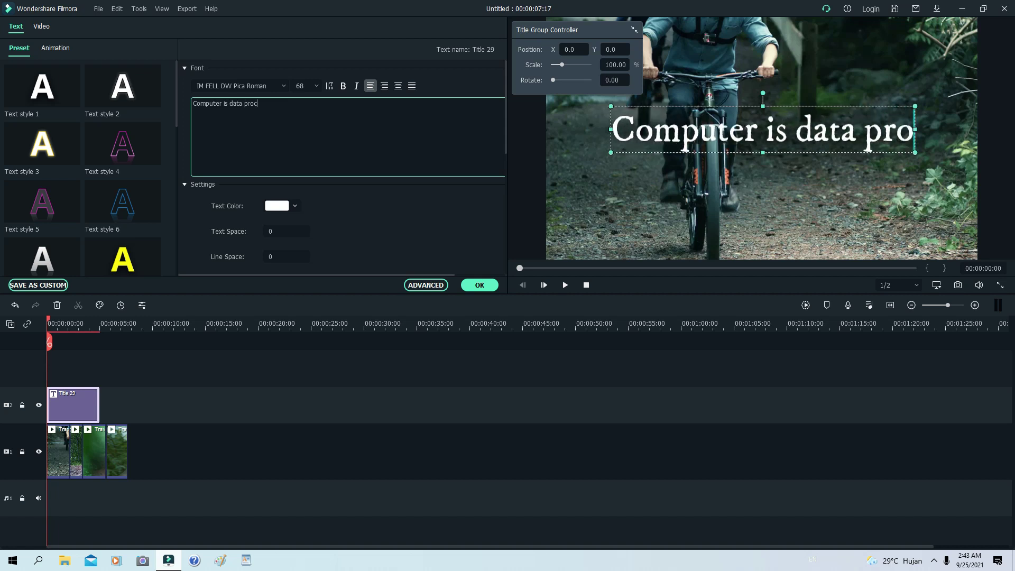
{"action": "type", "text": "essing"}
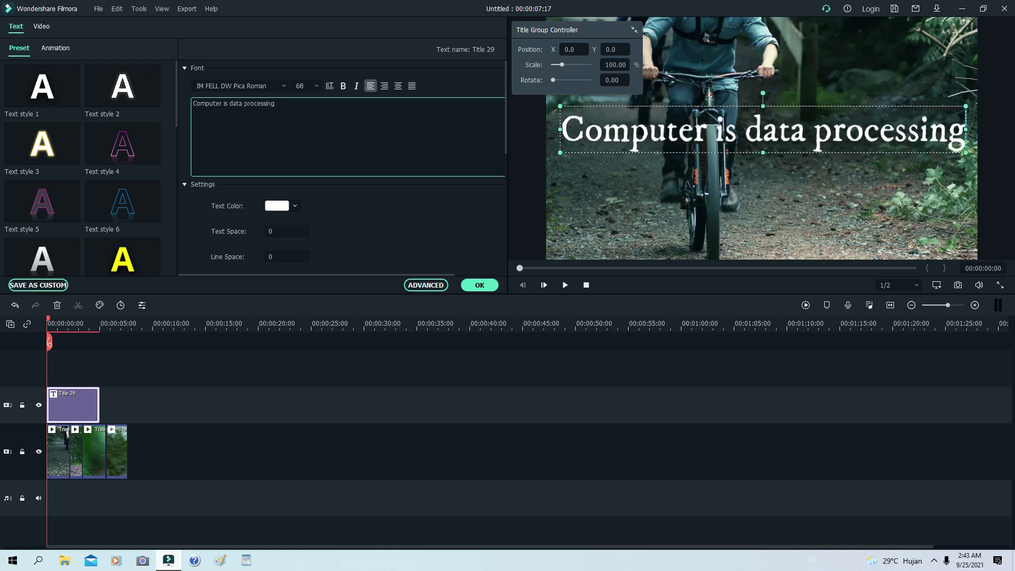
{"action": "type", "text": " dev"}
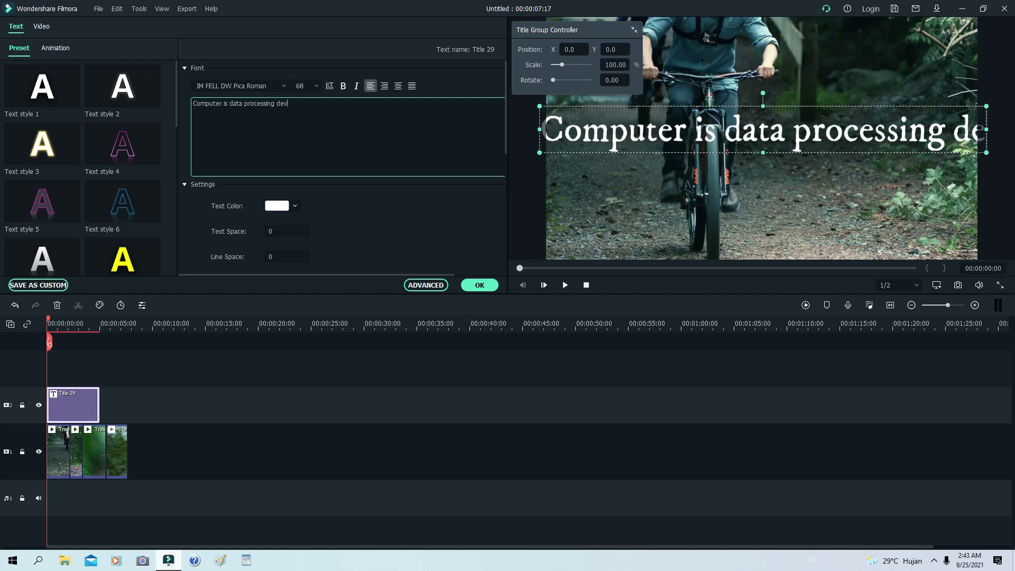
{"action": "type", "text": "ice"}
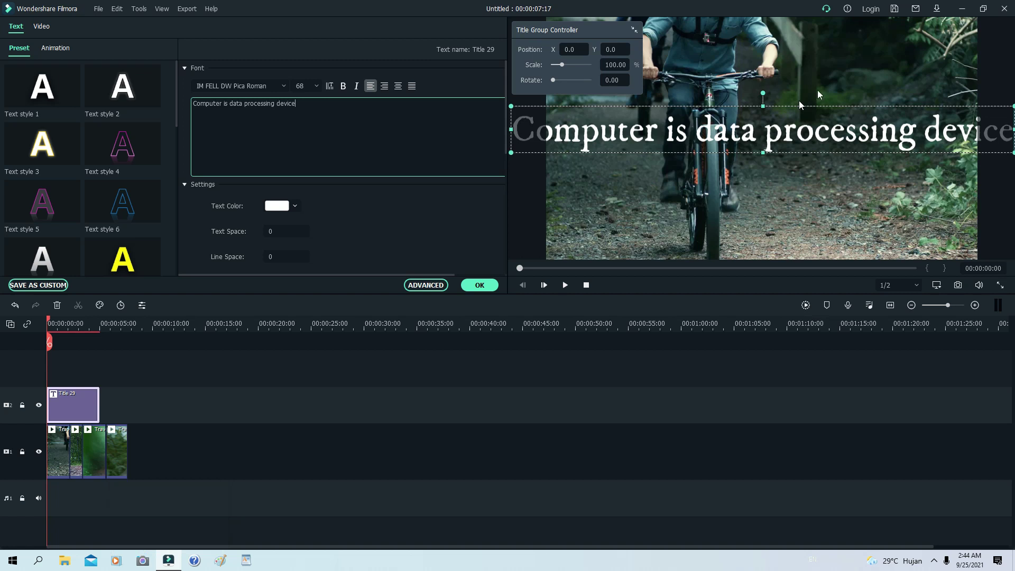
- Set the title's font size to 50 and move the text to the lower part of the video frame
{"action": "left_click", "coordinate": [308, 86]}
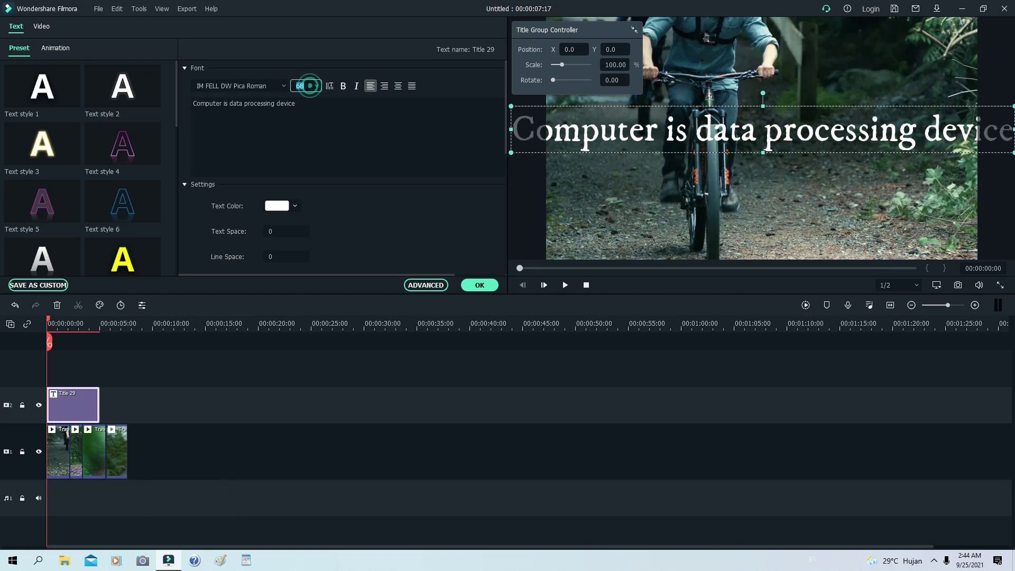
{"action": "type", "text": "50"}
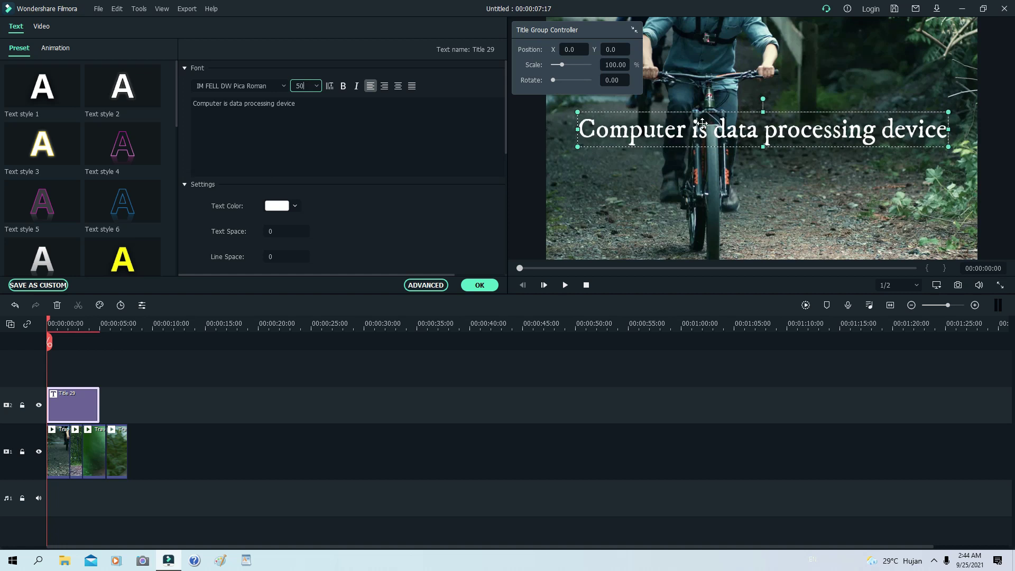
{"action": "left_click_drag", "start_coordinate": [807, 117], "coordinate": [798, 175]}
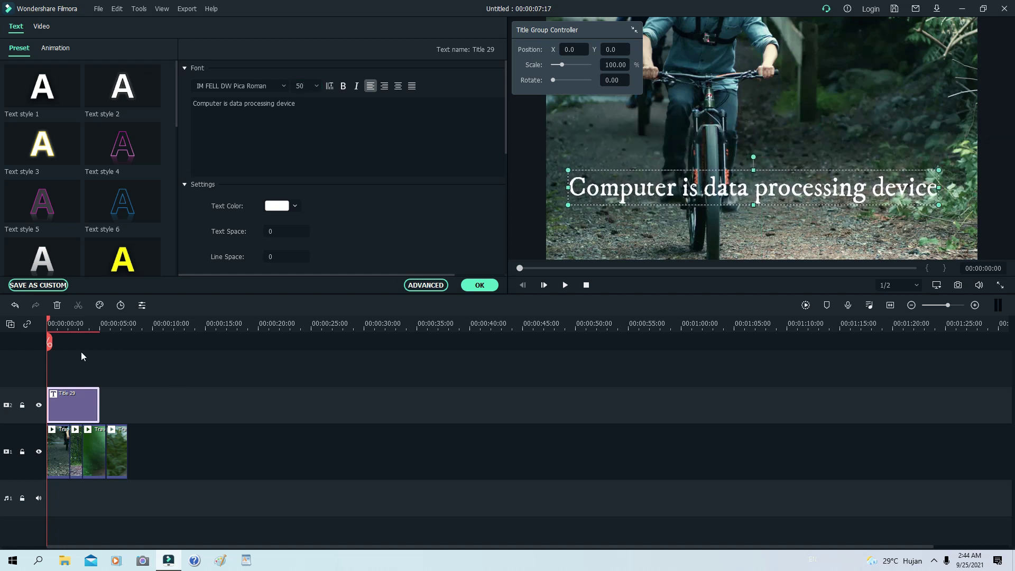
- Preview the edited title, apply the Type Writer text animation to it and accept the title settings
{"action": "left_click", "coordinate": [565, 285]}
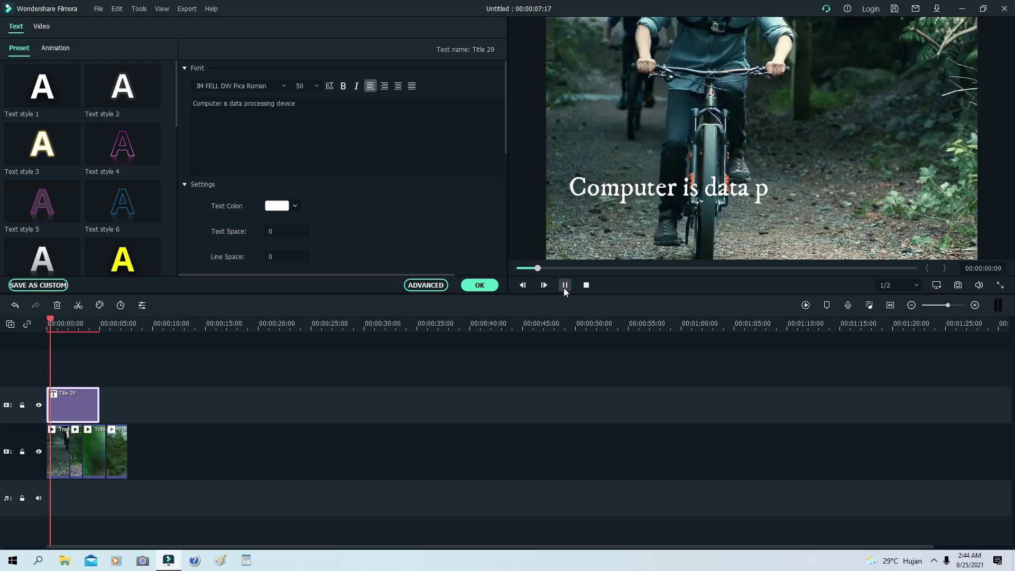
{"action": "left_click", "coordinate": [565, 285]}
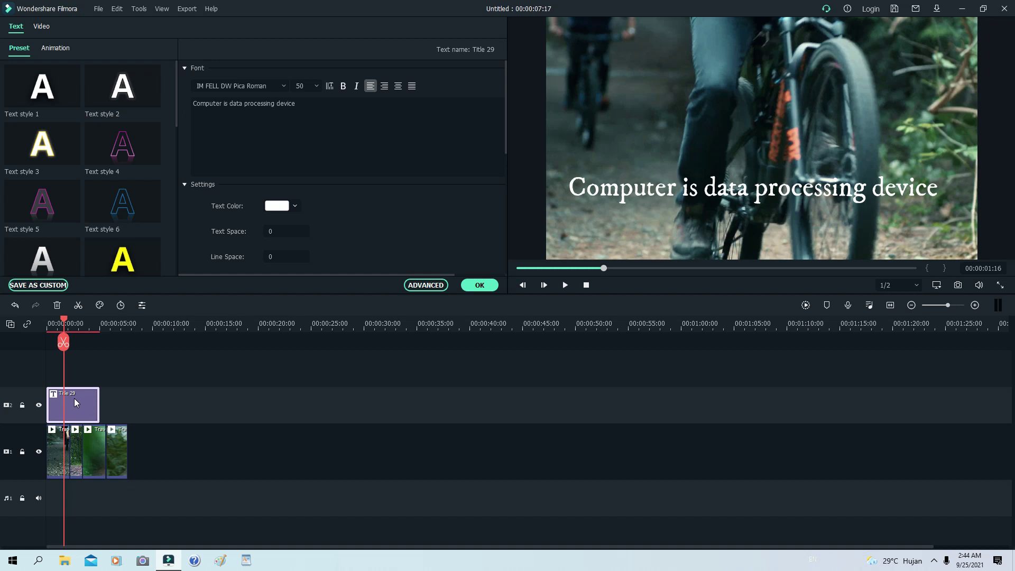
{"action": "left_click", "coordinate": [53, 48]}
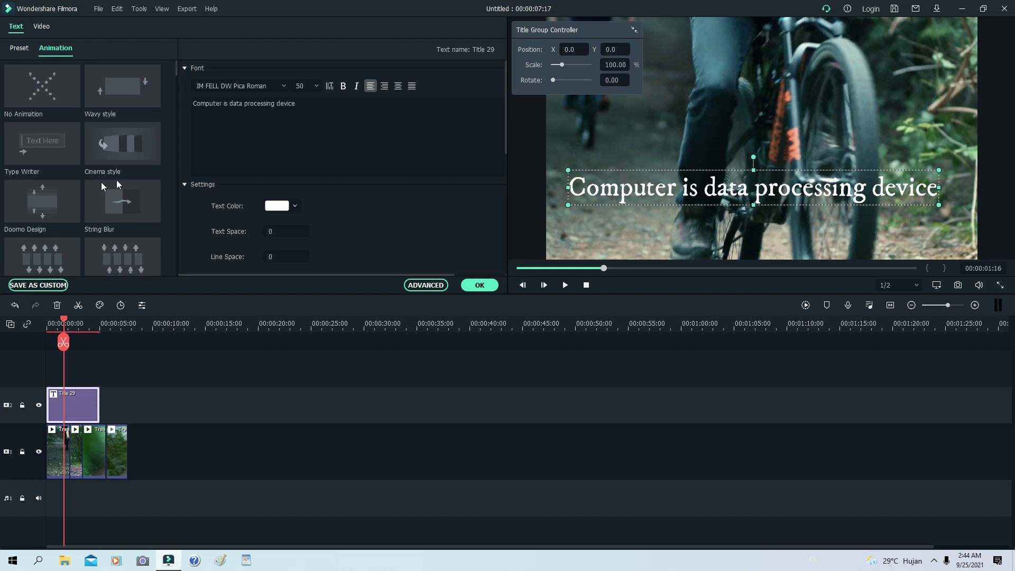
{"action": "left_click", "coordinate": [42, 150]}
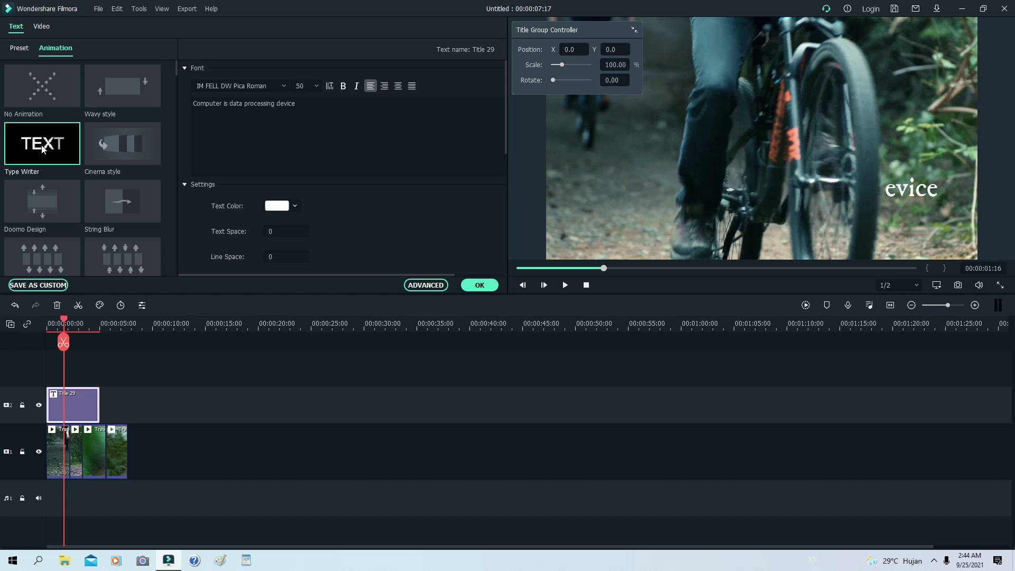
{"action": "left_click", "coordinate": [480, 285]}
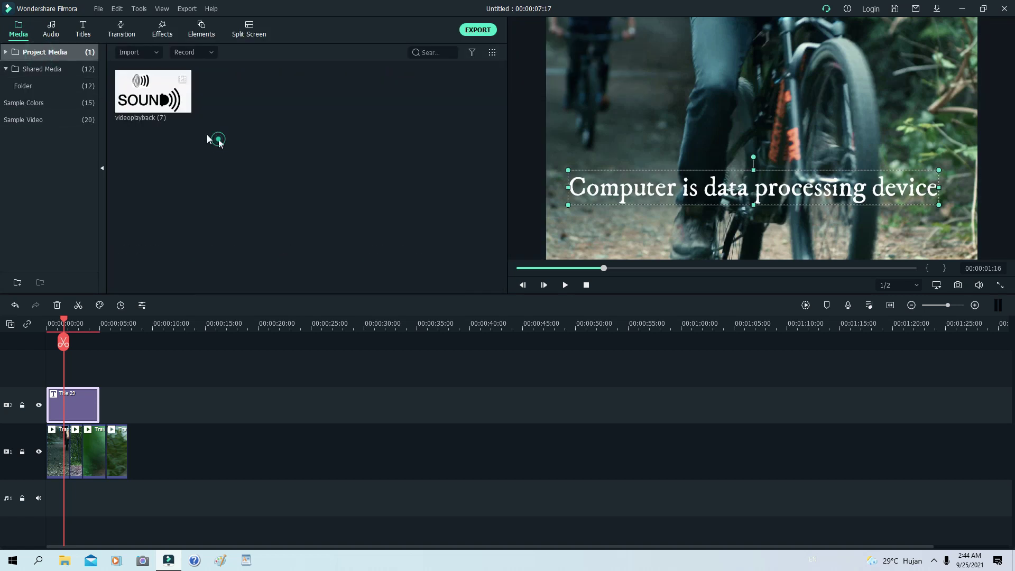
- Place the videoplayback (7) clip at the start of a new track above the title
{"action": "left_click", "coordinate": [142, 93]}
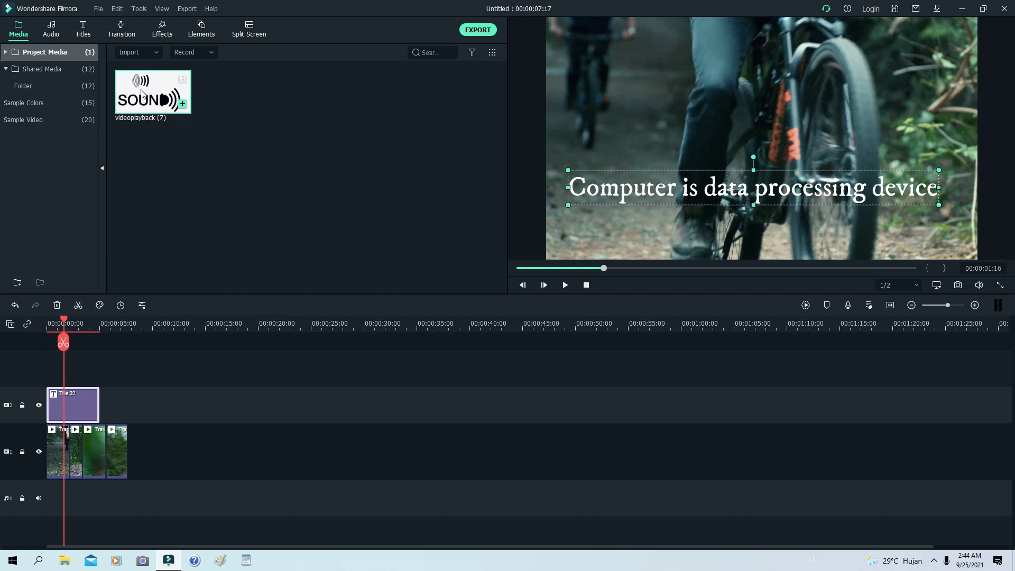
{"action": "left_click_drag", "start_coordinate": [142, 94], "coordinate": [159, 402]}
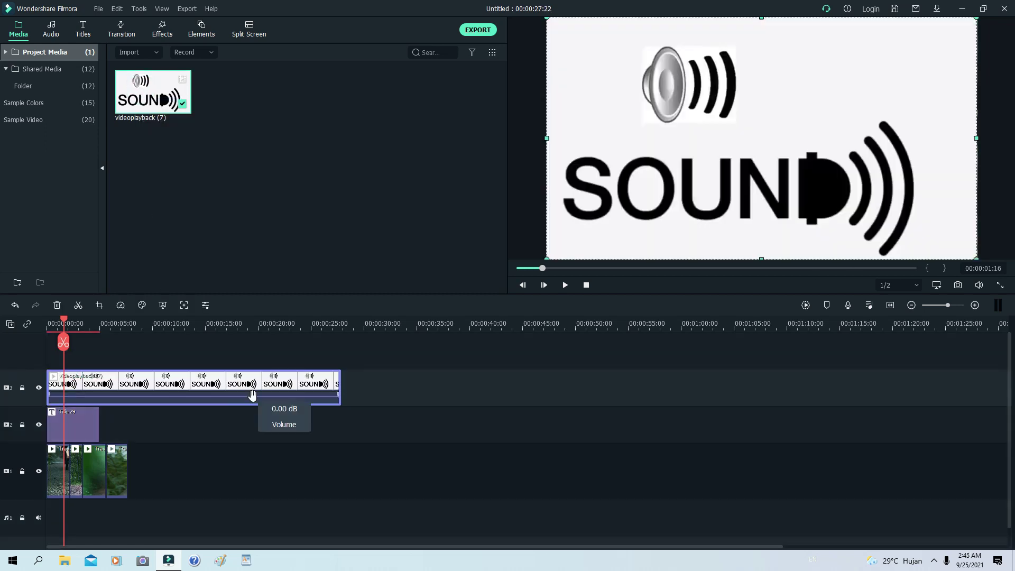
{"action": "scroll", "coordinate": [222, 407], "scroll_direction": "down", "scroll_amount": 1}
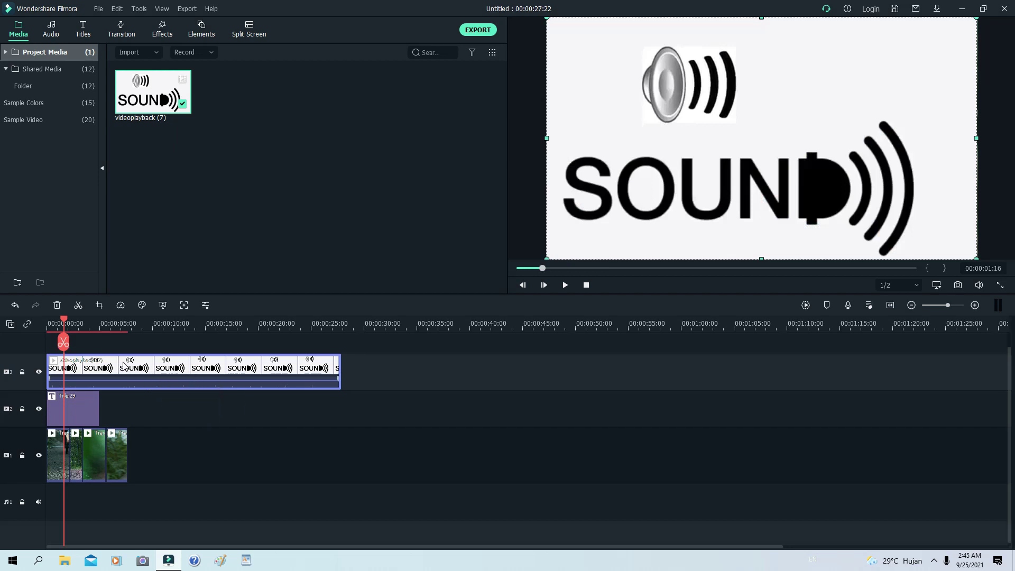
- Detach the audio of the videoplayback (7) clip and delete its video part, keeping only the sound on the timeline
{"action": "right_click", "coordinate": [161, 367]}
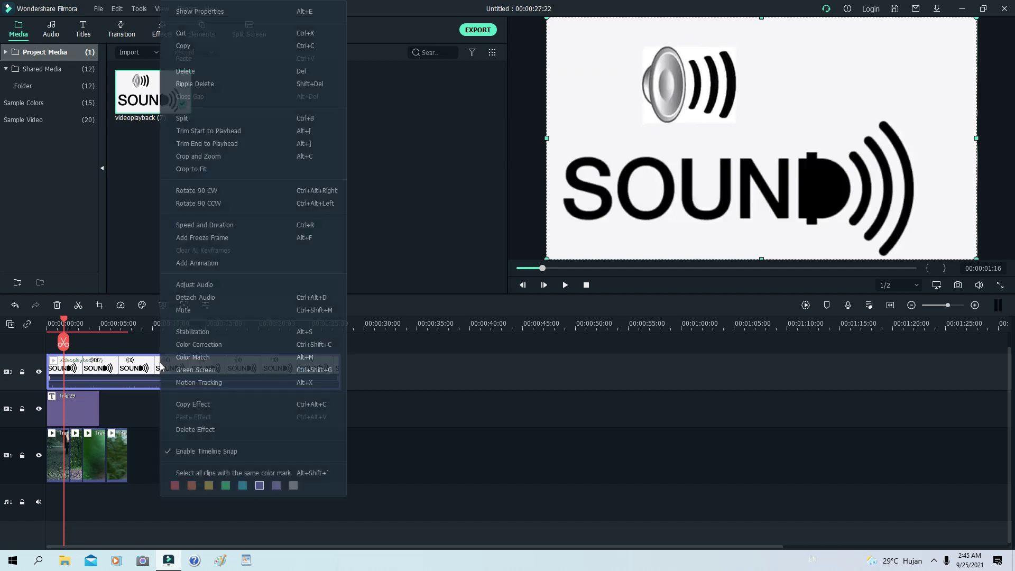
{"action": "left_click", "coordinate": [198, 297]}
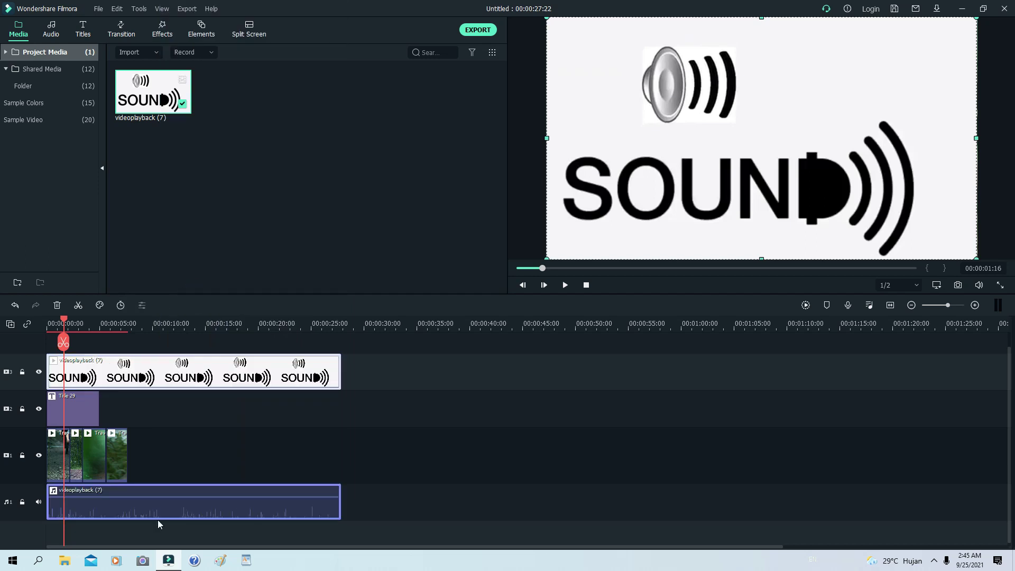
{"action": "left_click", "coordinate": [187, 371]}
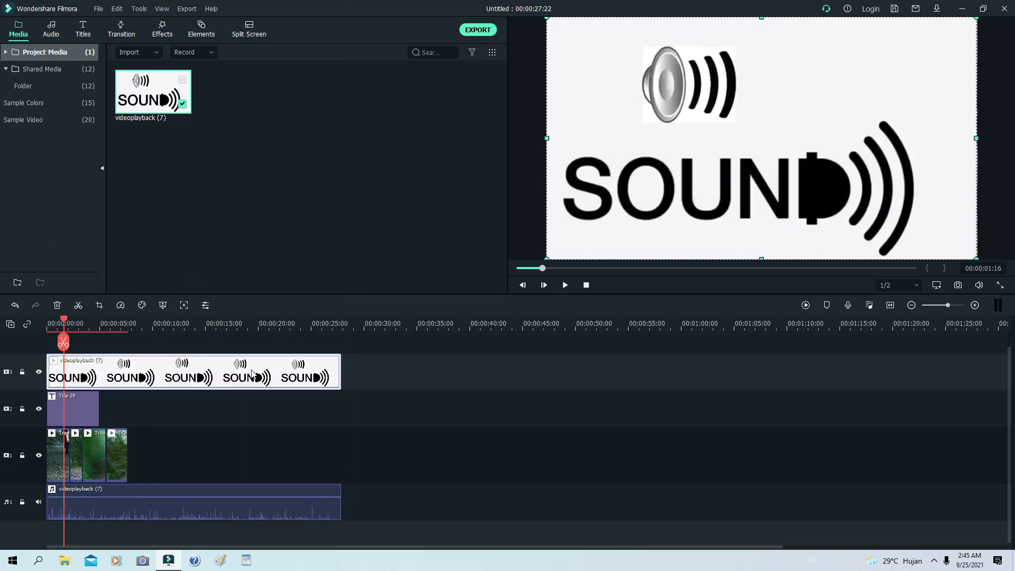
{"action": "key", "text": "Delete"}
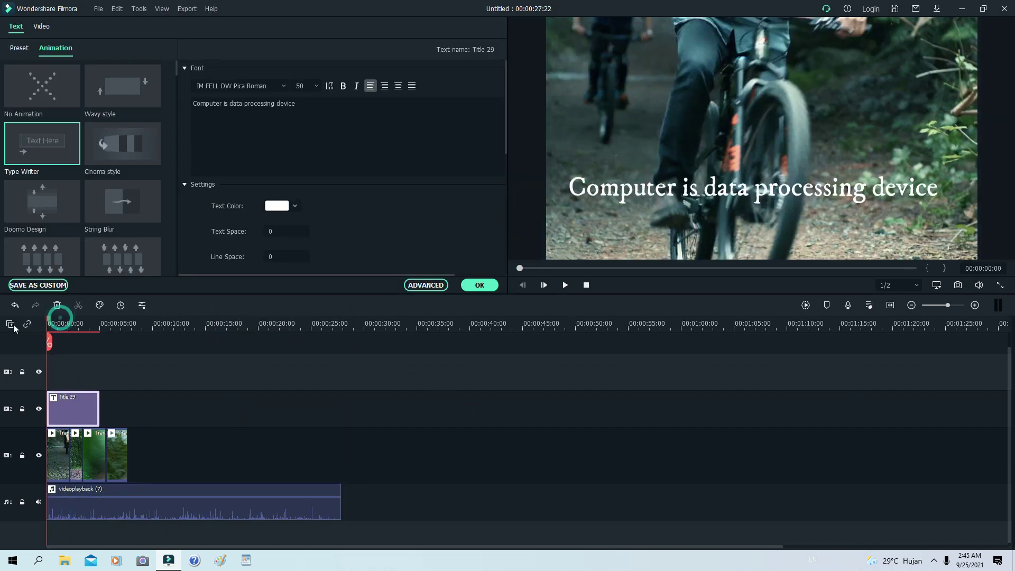
- Preview the title with the sound, lengthen its Type Writer animation to about 4 seconds in the advanced text editor and accept
{"action": "left_click", "coordinate": [565, 286]}
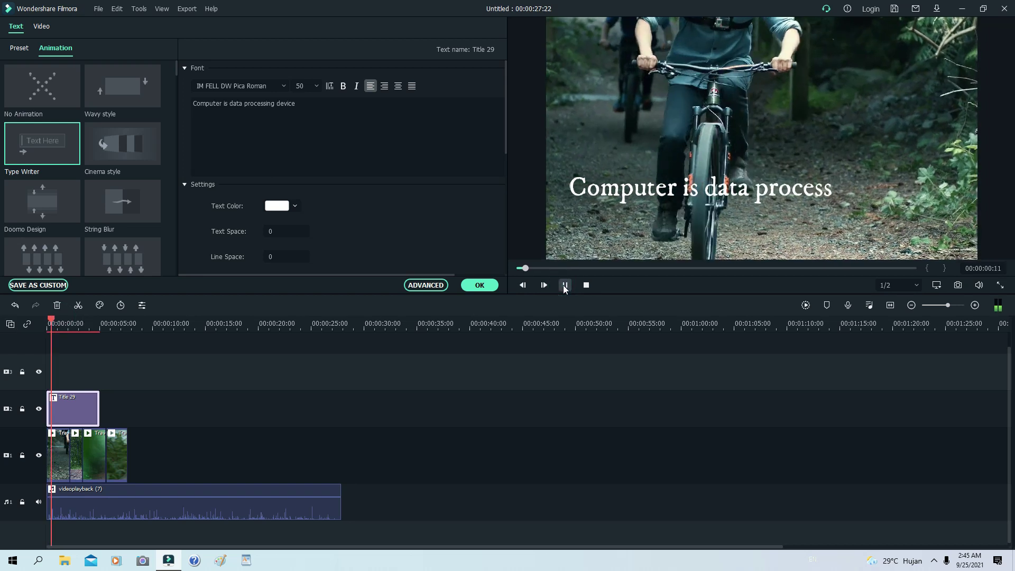
{"action": "left_click", "coordinate": [565, 286]}
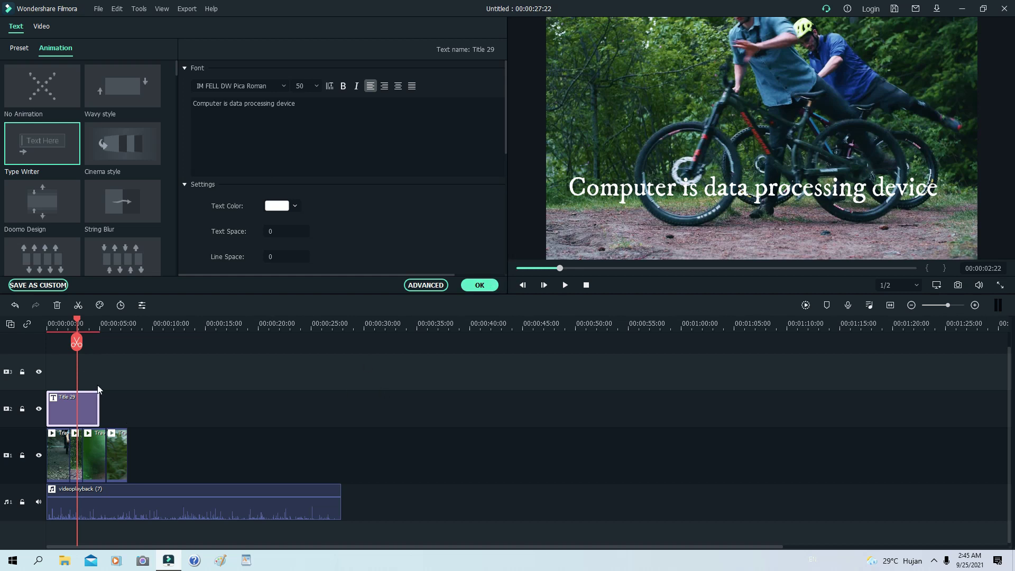
{"action": "left_click", "coordinate": [75, 403]}
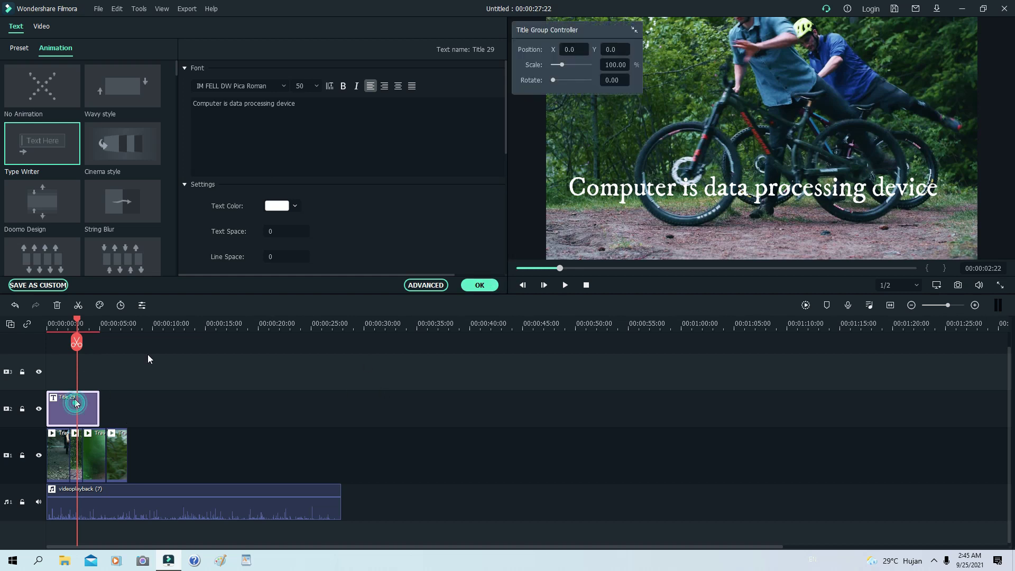
{"action": "left_click", "coordinate": [429, 286]}
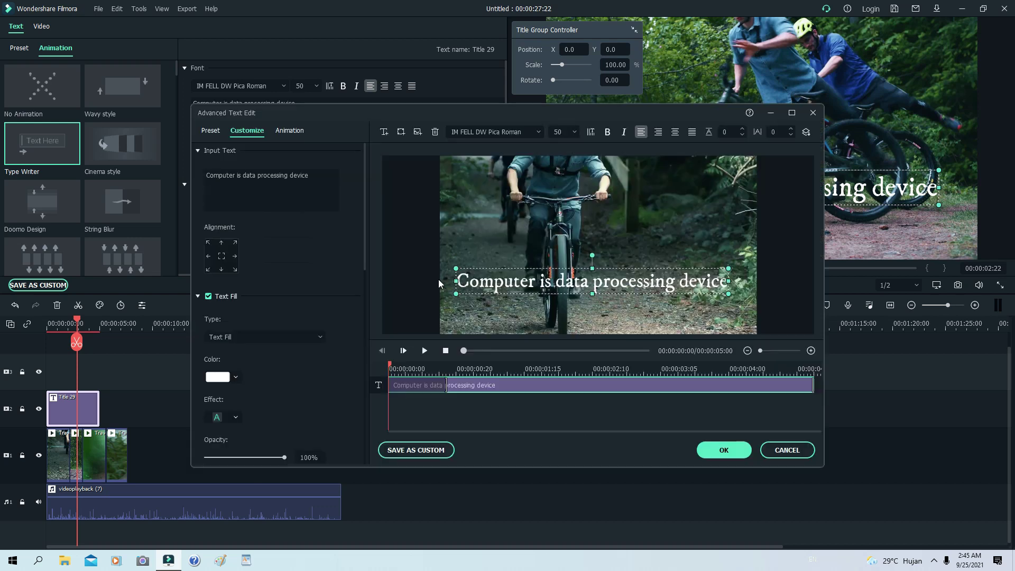
{"action": "left_click_drag", "start_coordinate": [534, 113], "coordinate": [522, 36]}
{"action": "left_click", "coordinate": [433, 307]}
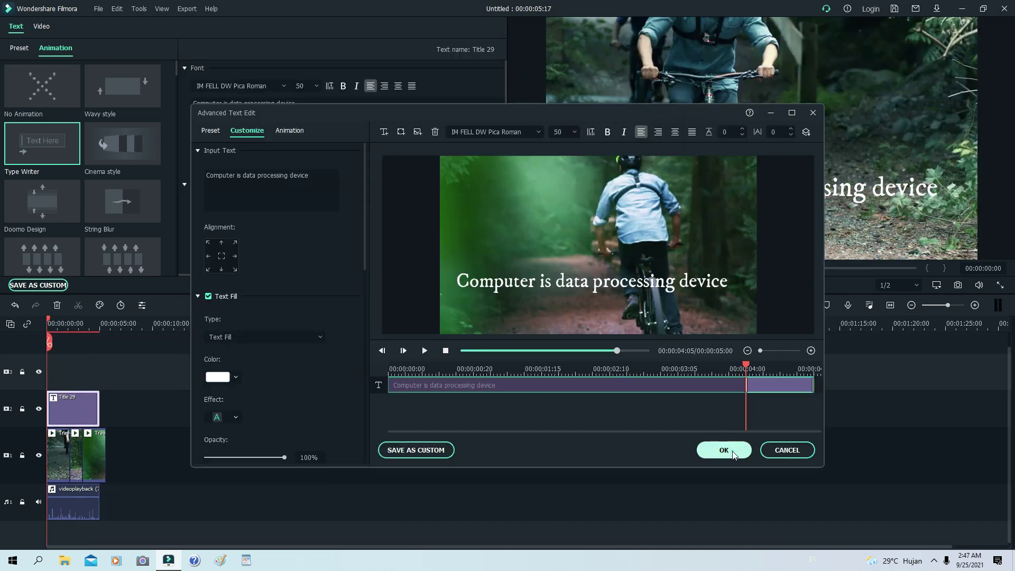
{"action": "left_click", "coordinate": [724, 450]}
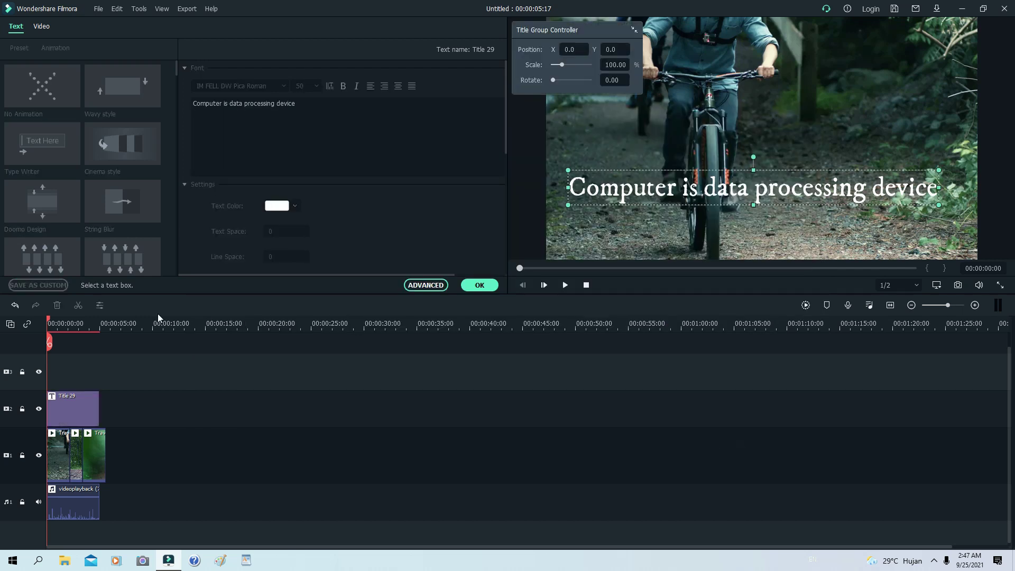
- Play the timeline from the start to check the slower typewriter title against the typing sound
{"action": "left_click", "coordinate": [48, 322]}
{"action": "left_click", "coordinate": [564, 285]}
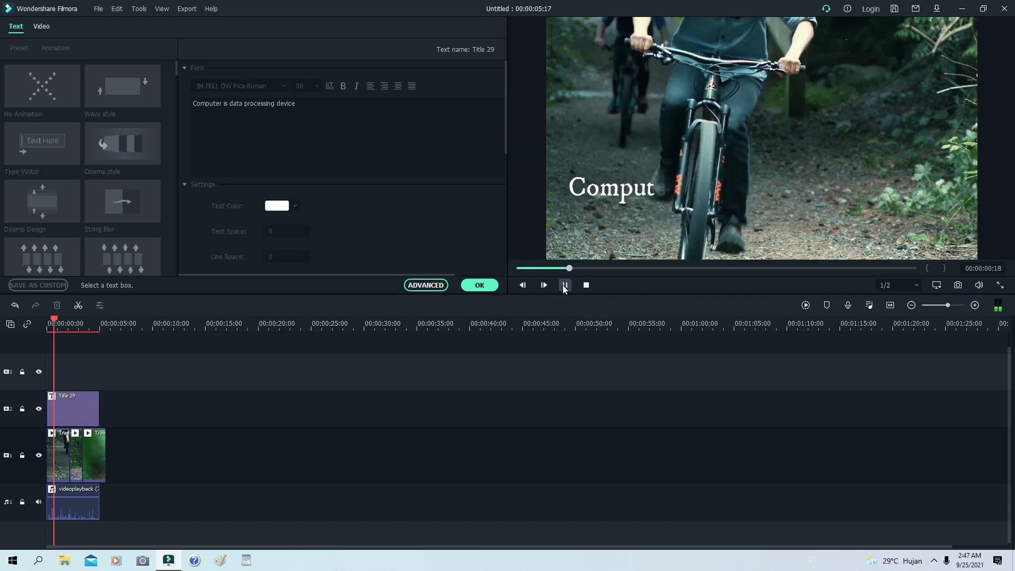